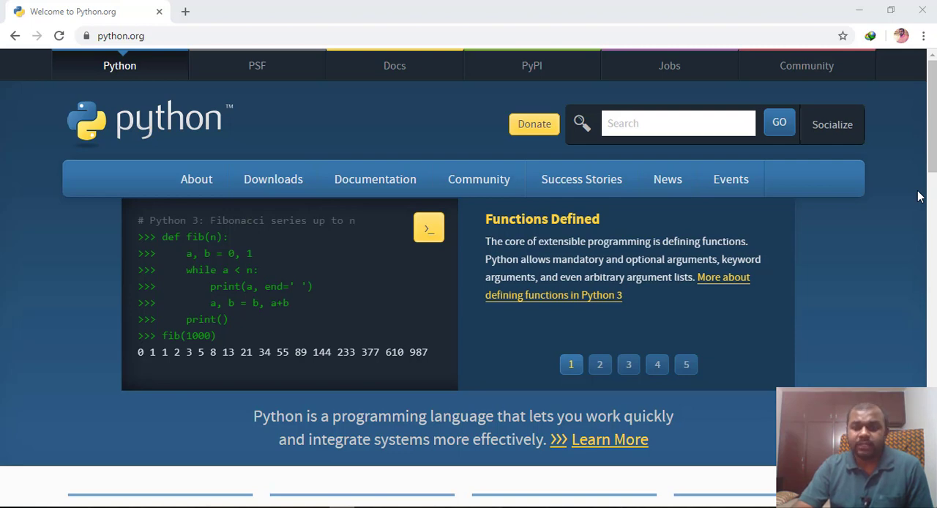
Open the full list of Python downloads and look over the table of active Python releases
mouse_move(253, 192)
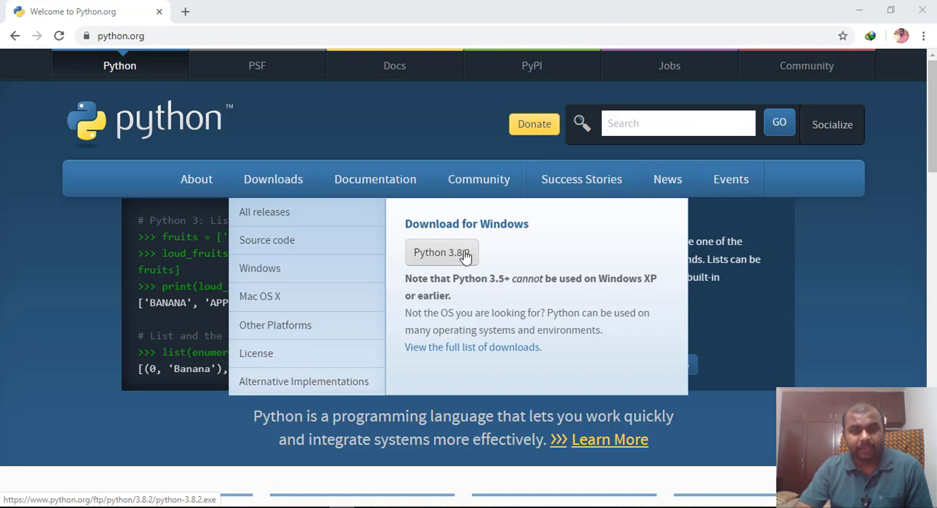
click(474, 349)
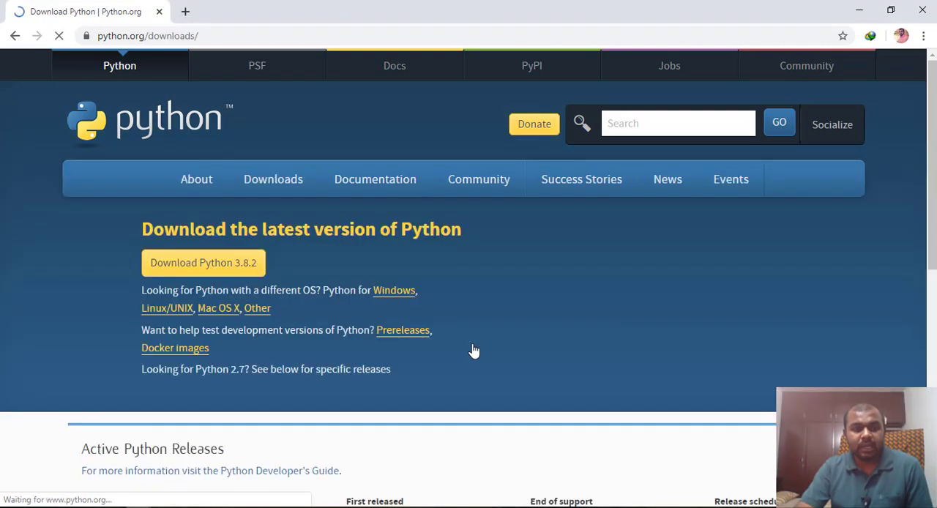
scroll(487, 341, down, 1)
scroll(487, 337, down, 5)
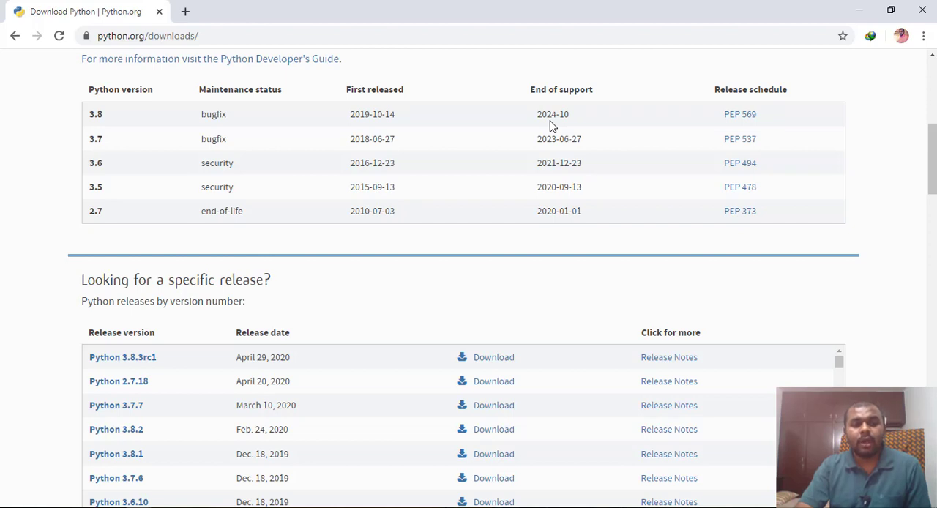
Find Python 3.7.0, released June 27, 2018, among the specific releases and open its release page
scroll(561, 160, down, 1)
scroll(561, 160, down, 1)
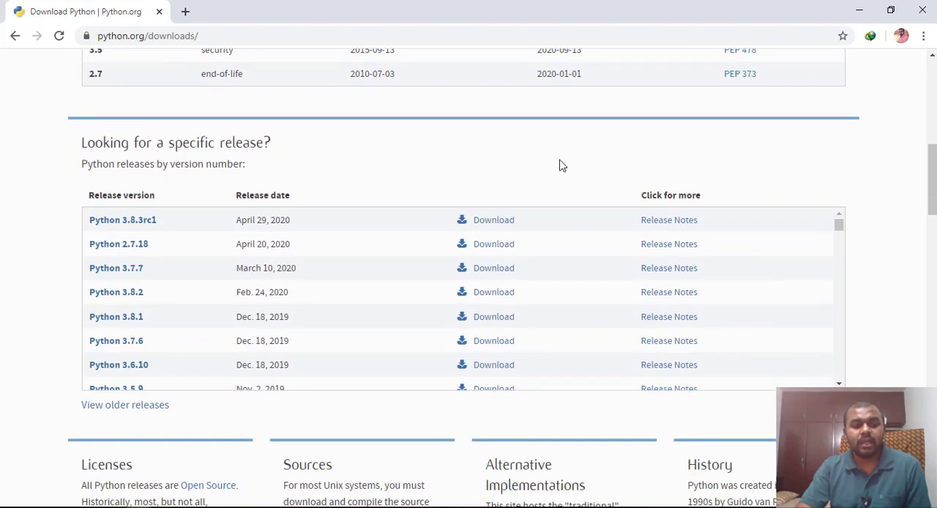
scroll(311, 300, down, 1)
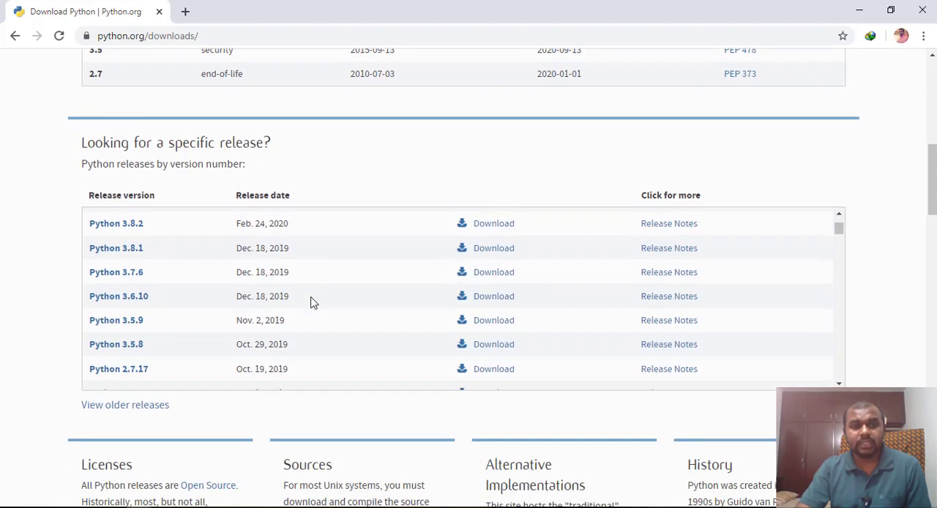
scroll(310, 301, down, 1)
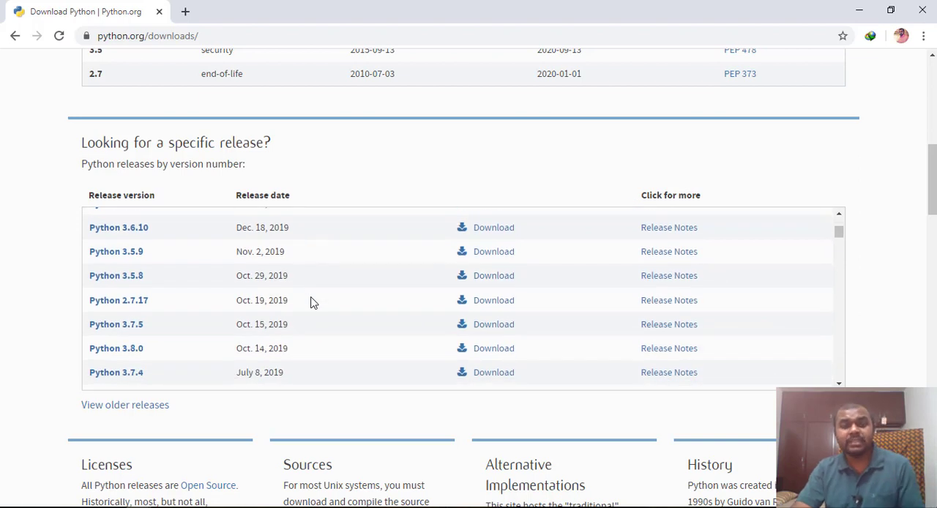
scroll(310, 301, down, 1)
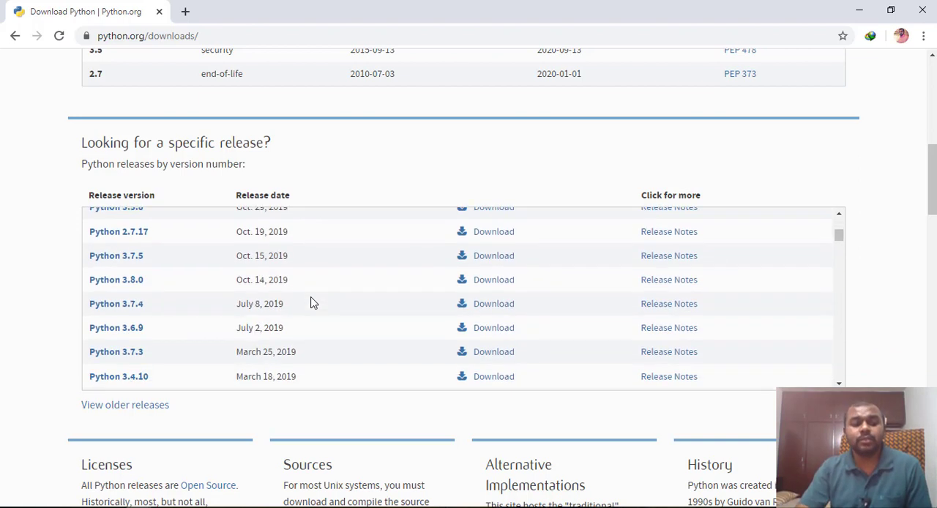
scroll(310, 302, down, 2)
scroll(310, 301, down, 1)
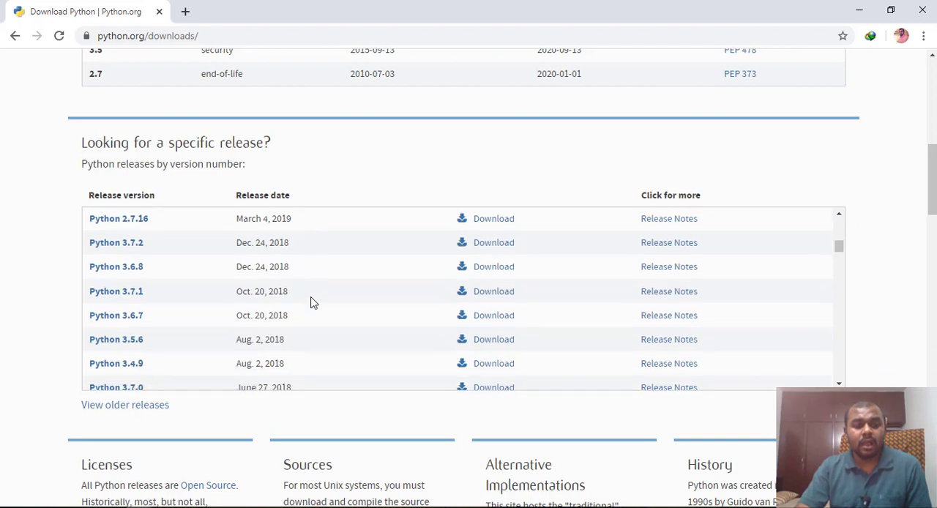
scroll(311, 302, down, 1)
scroll(310, 301, up, 1)
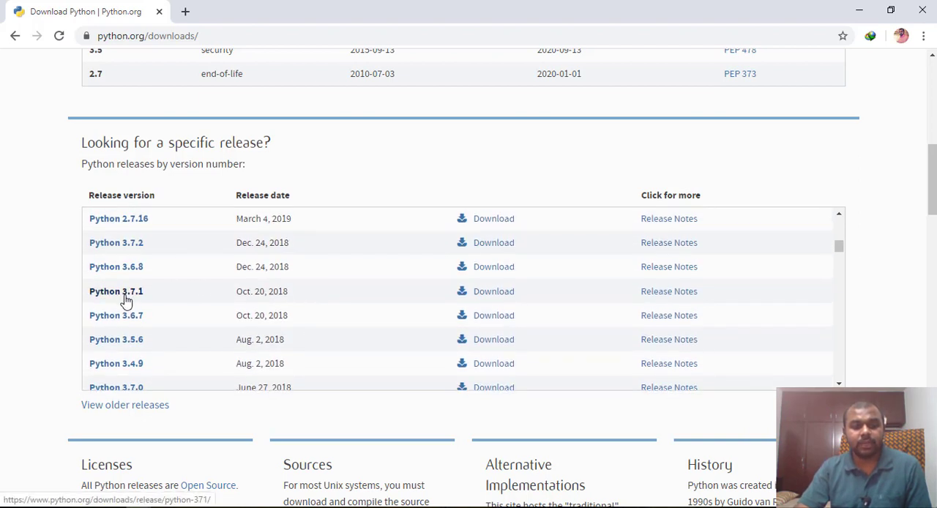
scroll(124, 301, down, 2)
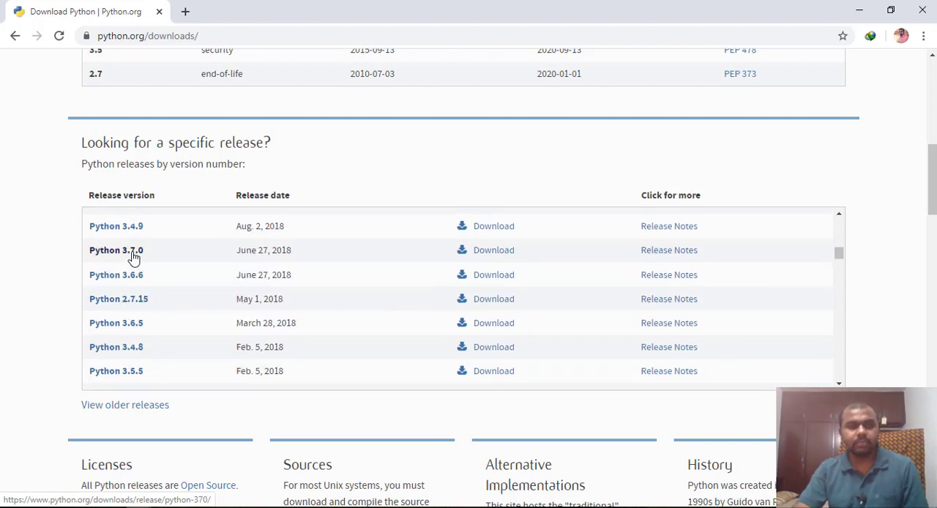
click(134, 256)
Request the Windows x86-64 executable installer from the Files table of the Python 3.7.0 release page
scroll(391, 297, down, 5)
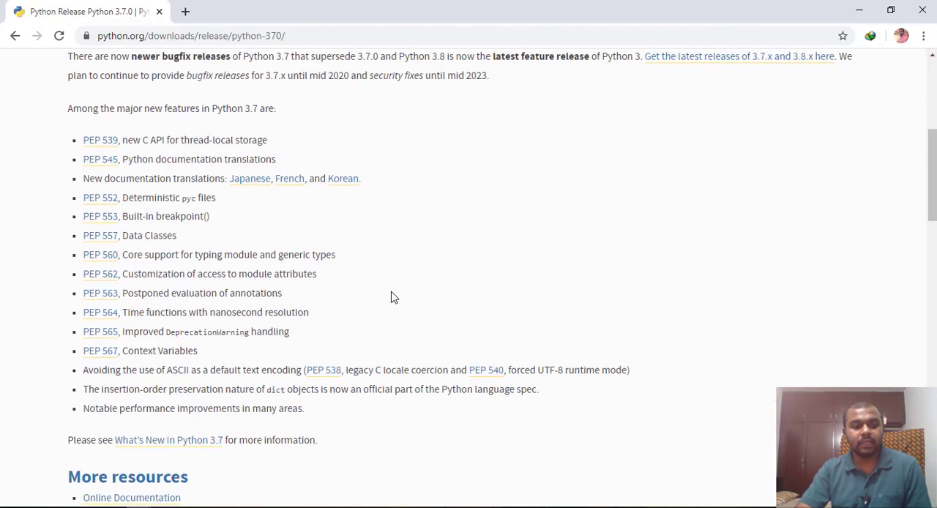
scroll(391, 297, down, 8)
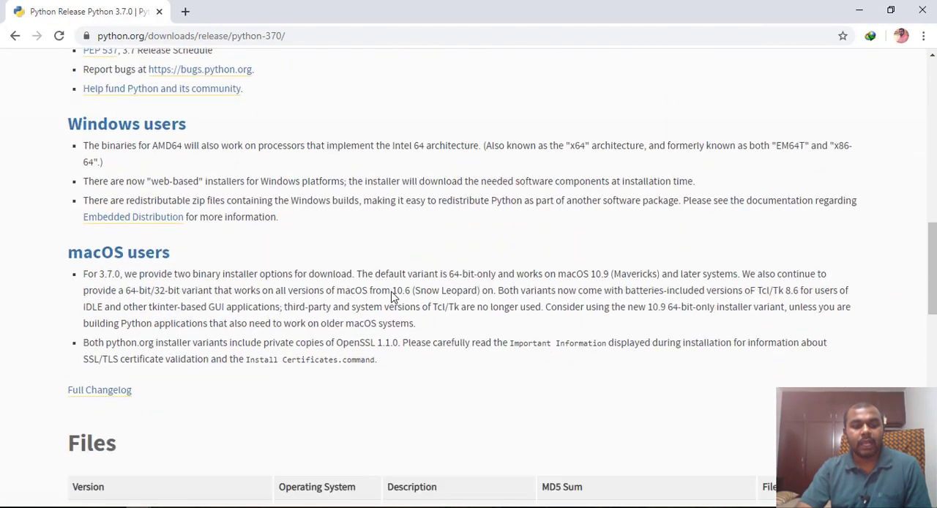
scroll(391, 297, down, 2)
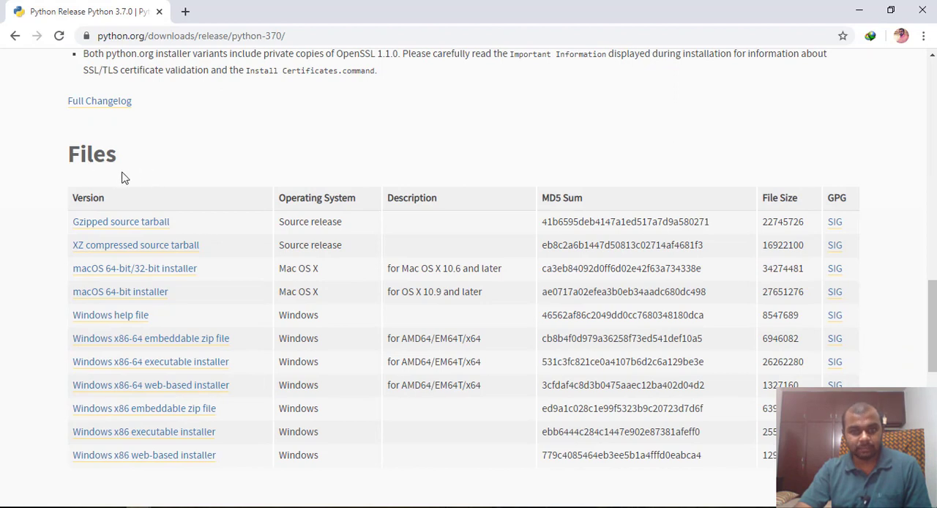
scroll(229, 230, down, 1)
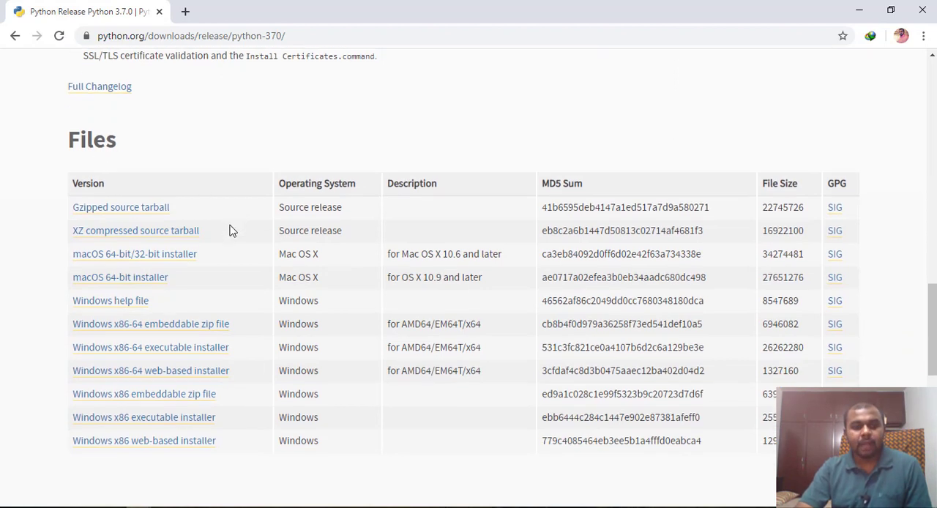
scroll(229, 230, down, 2)
scroll(229, 231, up, 1)
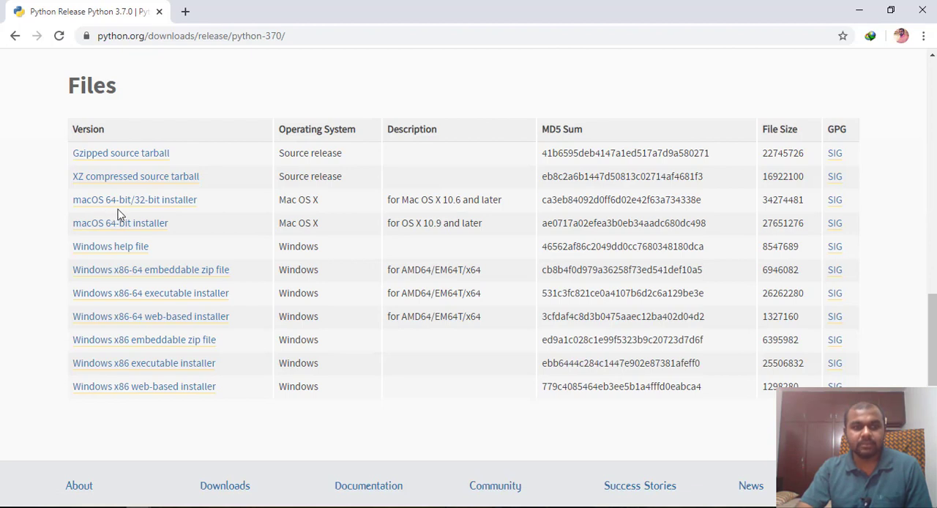
click(147, 296)
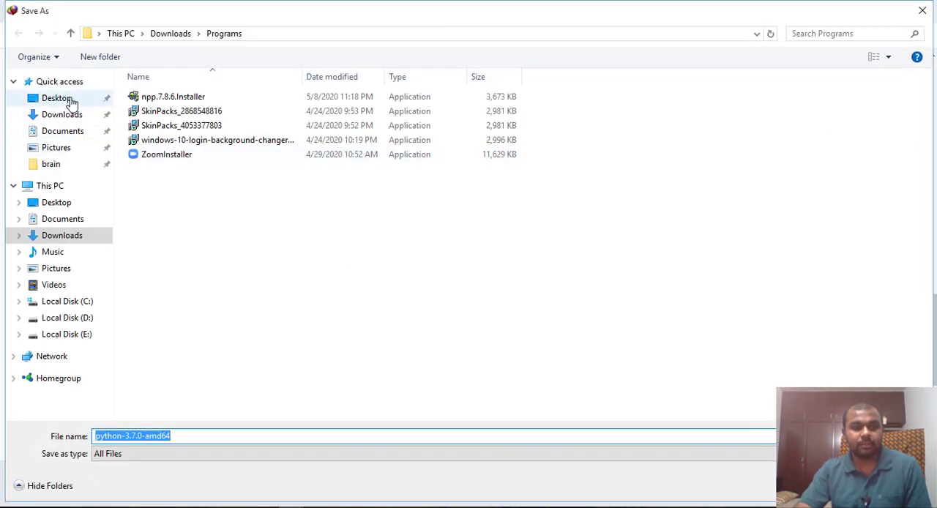
Set the download's save location to the Desktop, keeping the file name python-3.7.0-amd64, and start the download
click(74, 98)
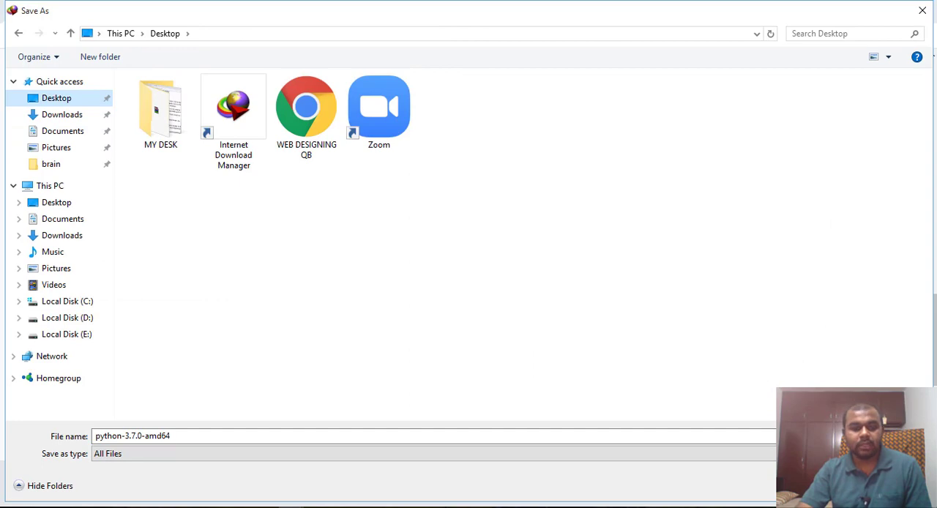
click(164, 436)
click(168, 436)
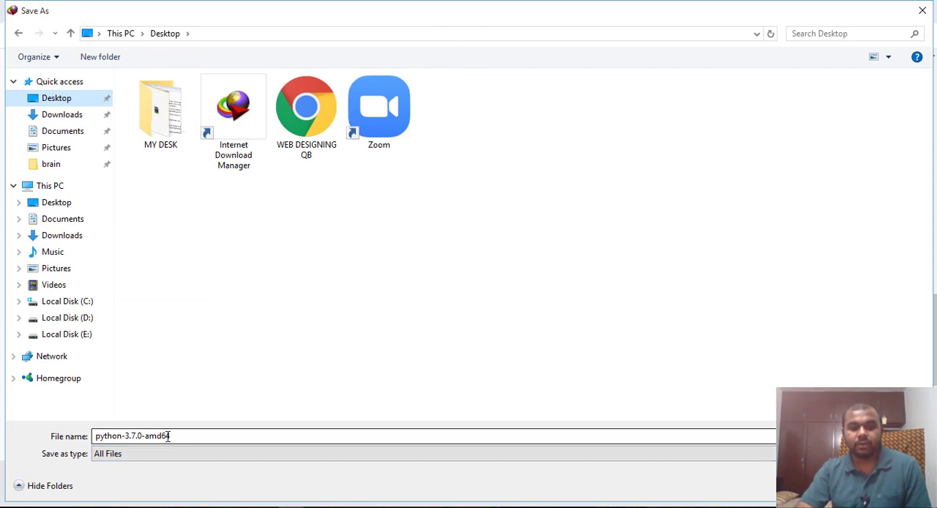
key(Return)
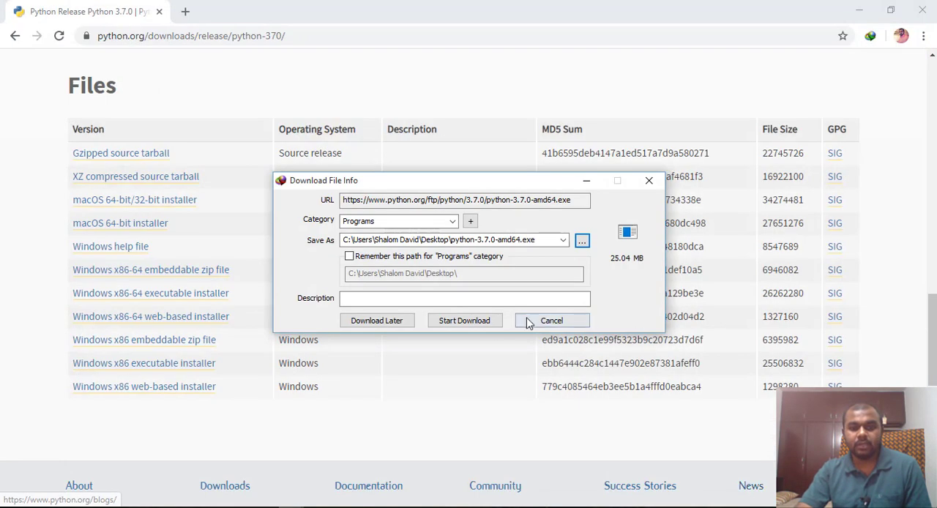
click(472, 322)
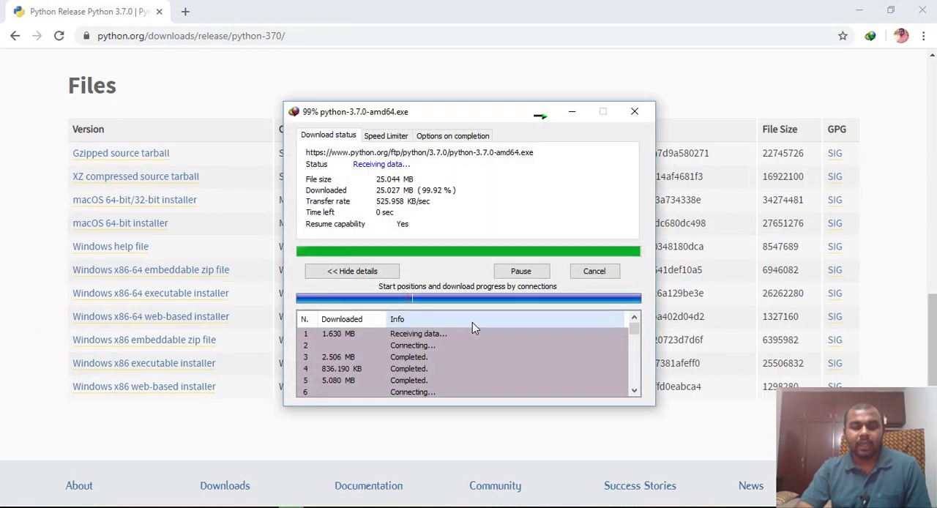
Move the downloaded Python 3.7.0 installer to a free area of the desktop and run it as administrator
key(super+d)
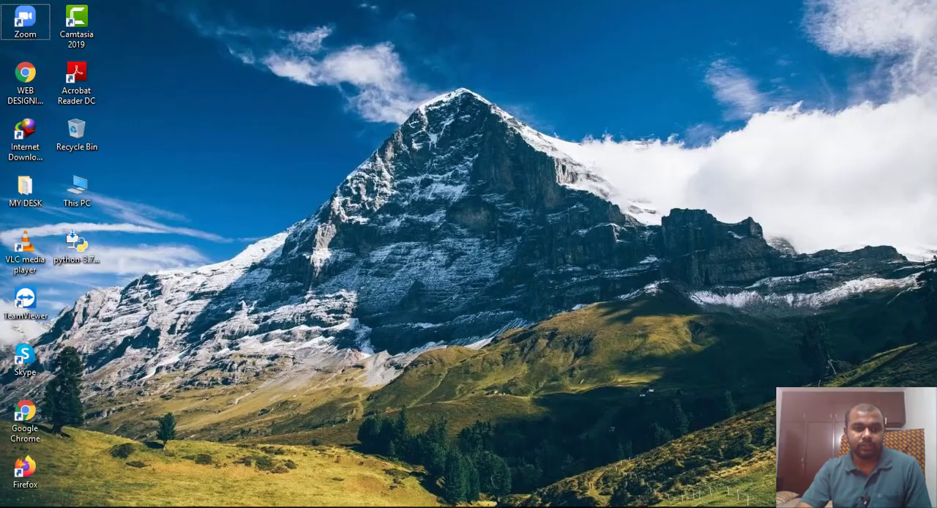
drag(69, 259, 210, 144)
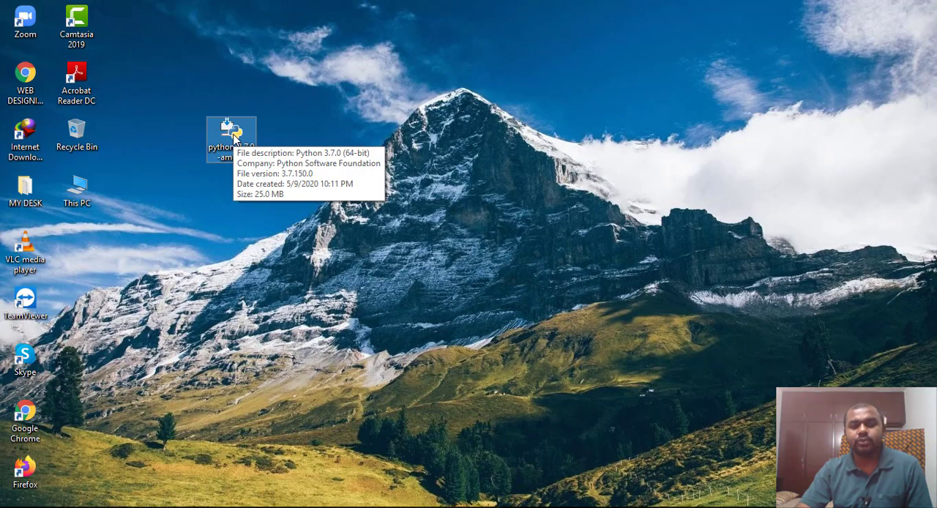
right_click(235, 137)
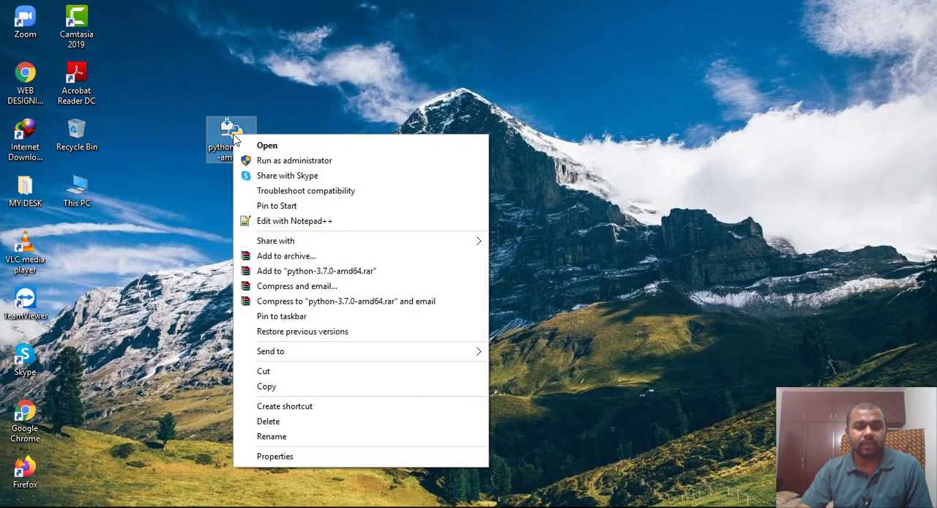
click(262, 162)
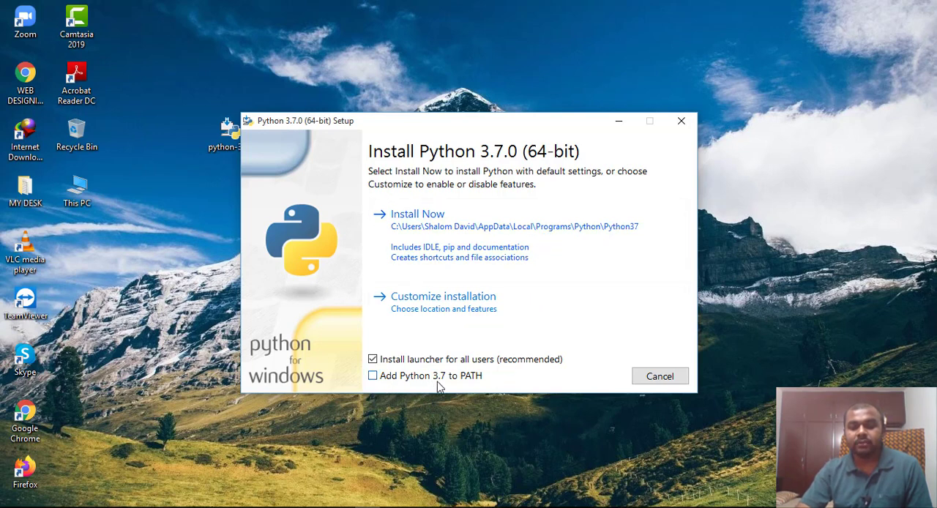
Enable adding Python 3.7 to PATH and start the installation with default settings
click(372, 377)
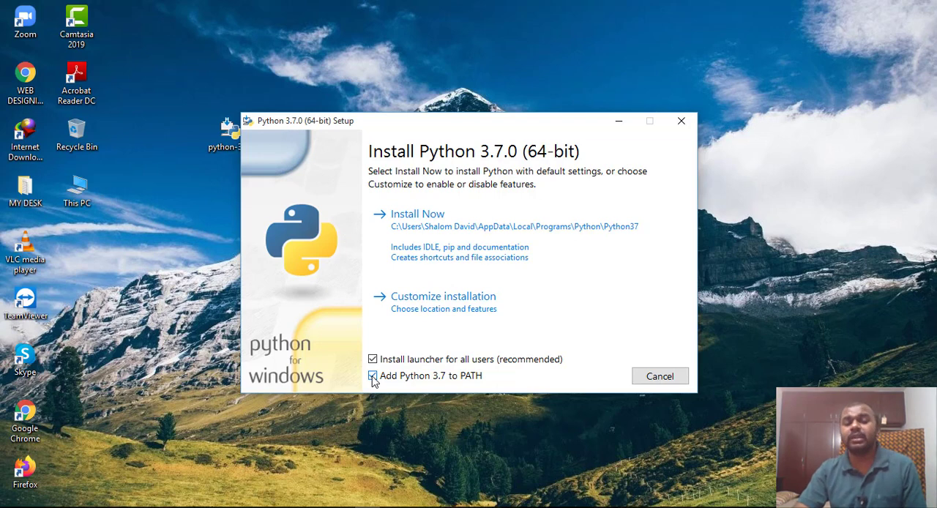
click(476, 260)
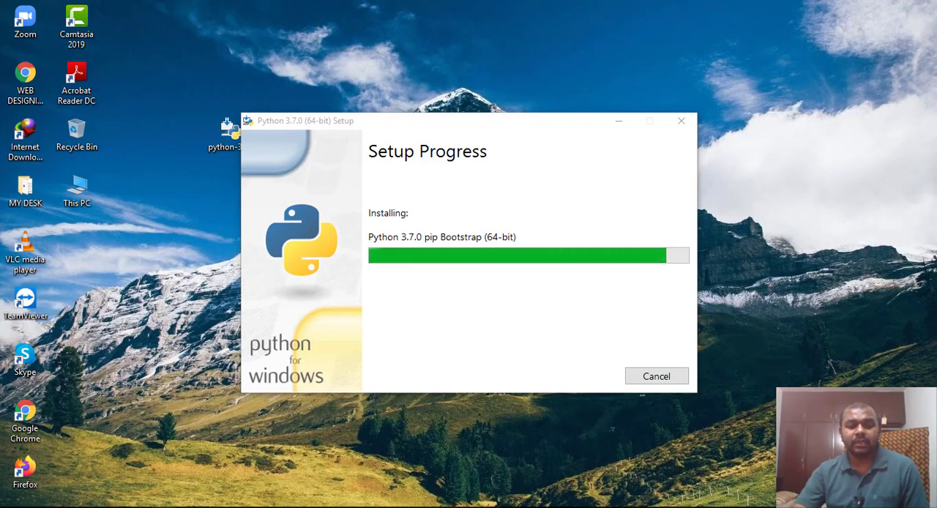
Switch to Chrome and open google.com in a new browser tab
mouse_move(155, 507)
click(195, 475)
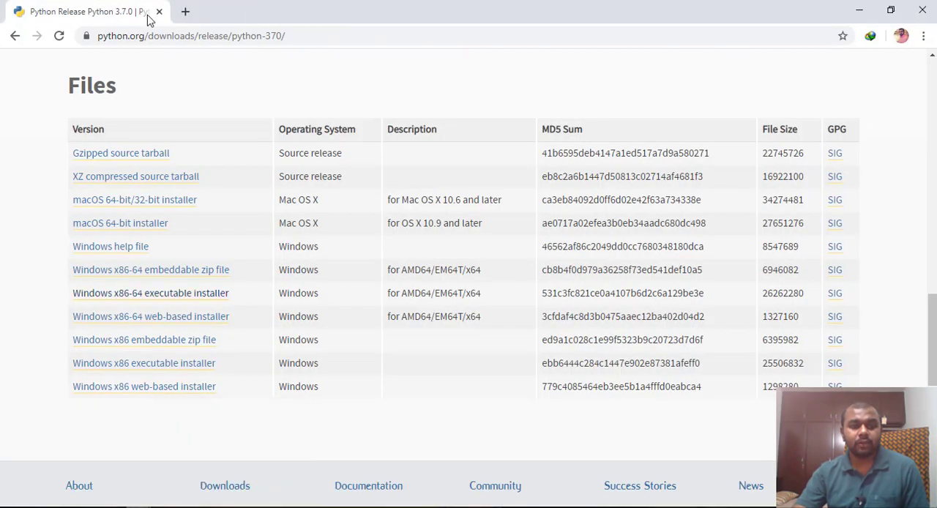
click(188, 11)
text(googl)
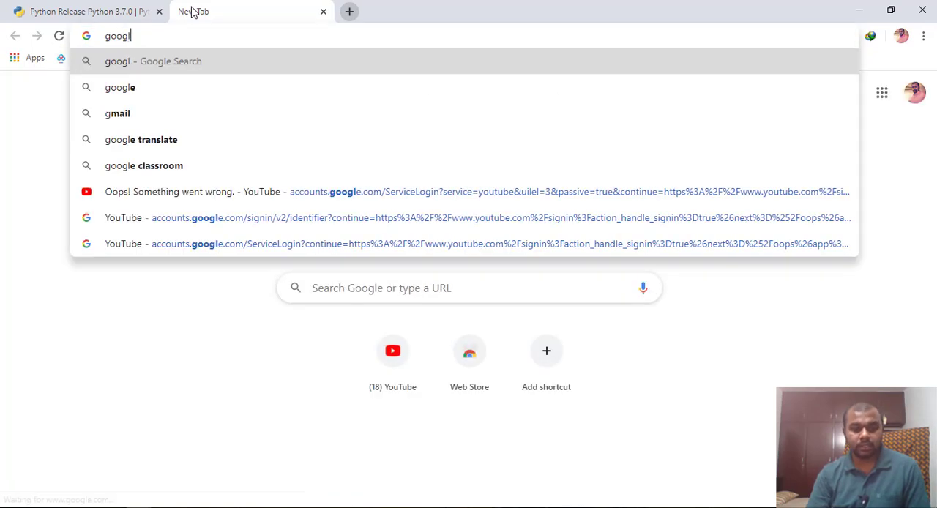
text(e.com)
key(Return)
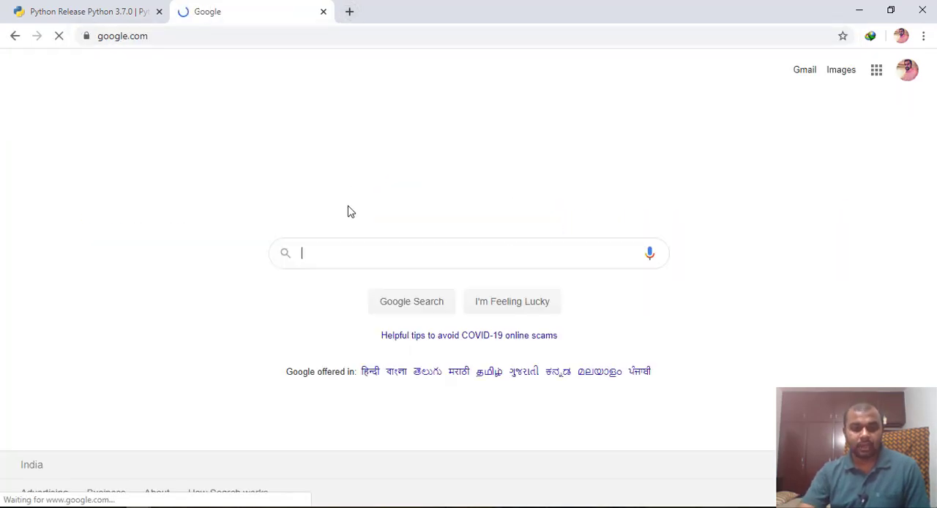
Search Google for "python thonny" and open the thonny.org website from the results
text(python )
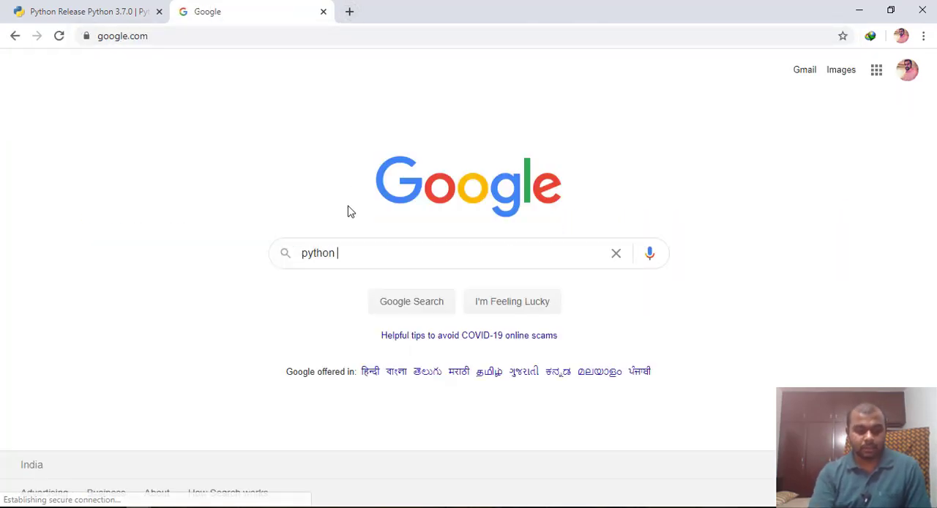
text(thonny)
key(Return)
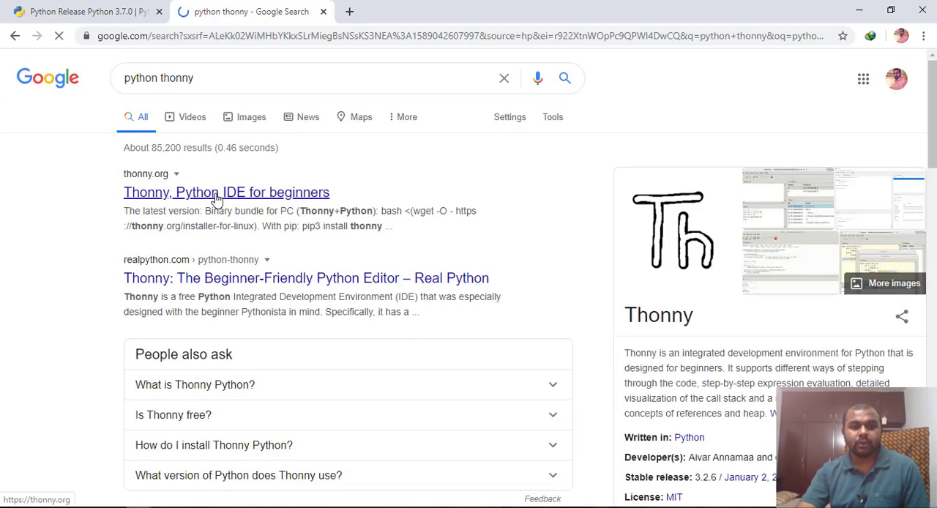
click(217, 194)
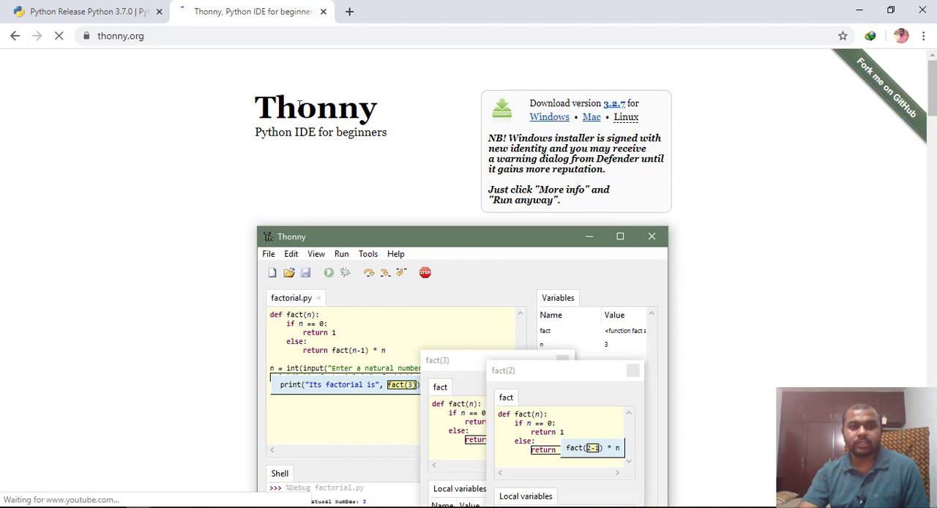
scroll(449, 271, down, 2)
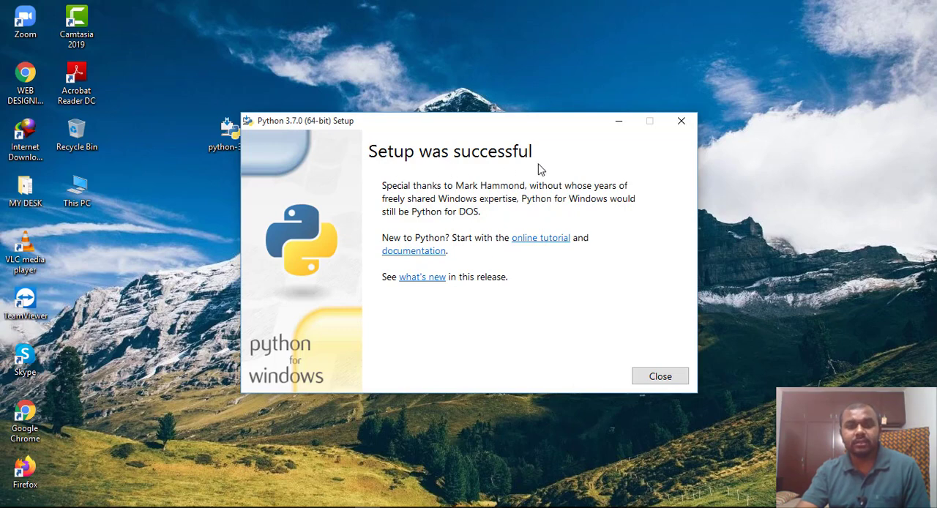
Close the finished Python setup, then find IDLE (Python 3.7 64-bit) and run it as administrator
click(659, 377)
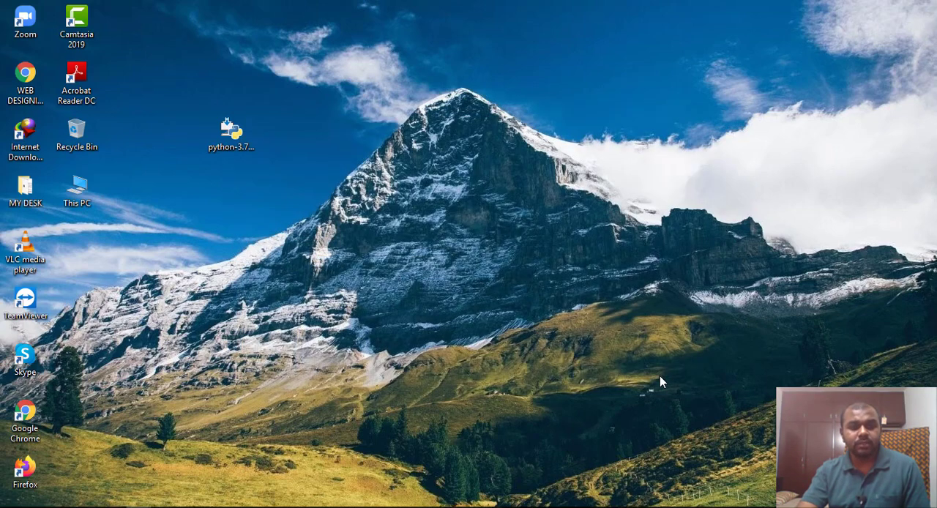
key(super)
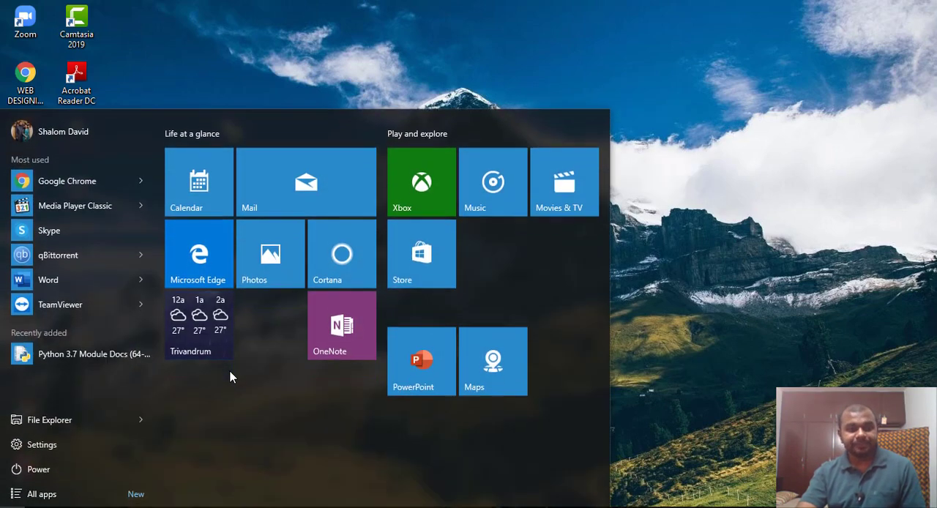
text(idle)
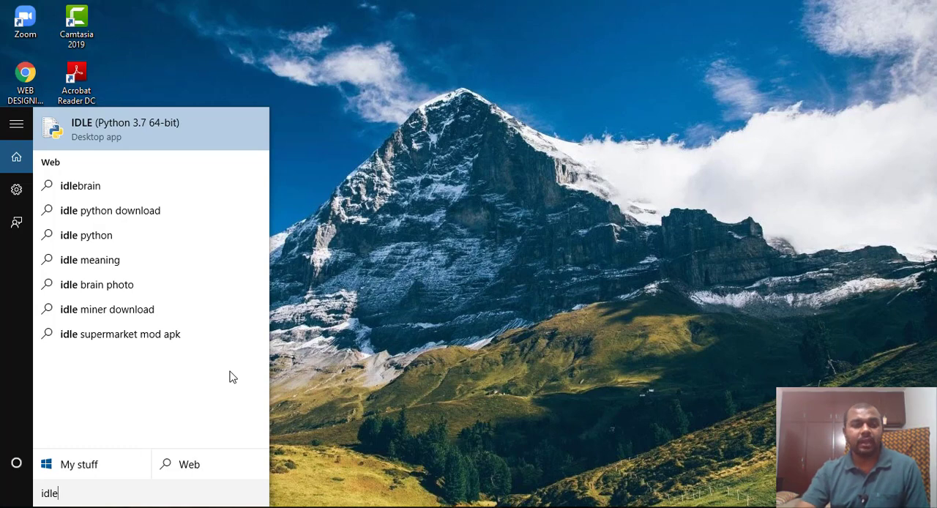
right_click(170, 122)
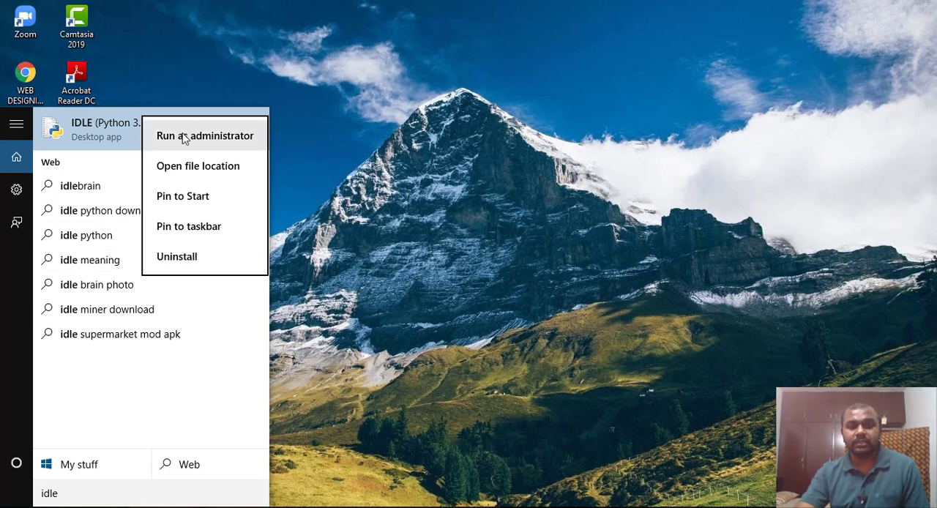
click(183, 135)
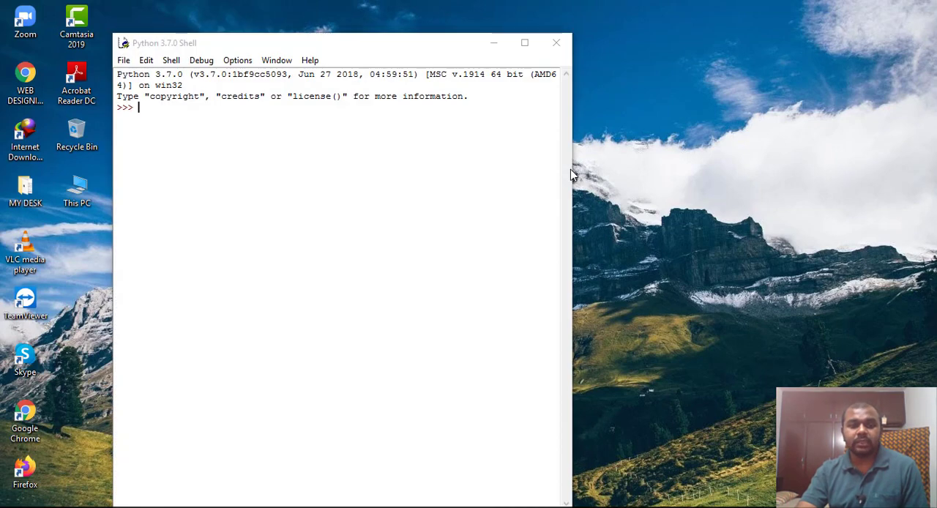
drag(431, 51, 471, 27)
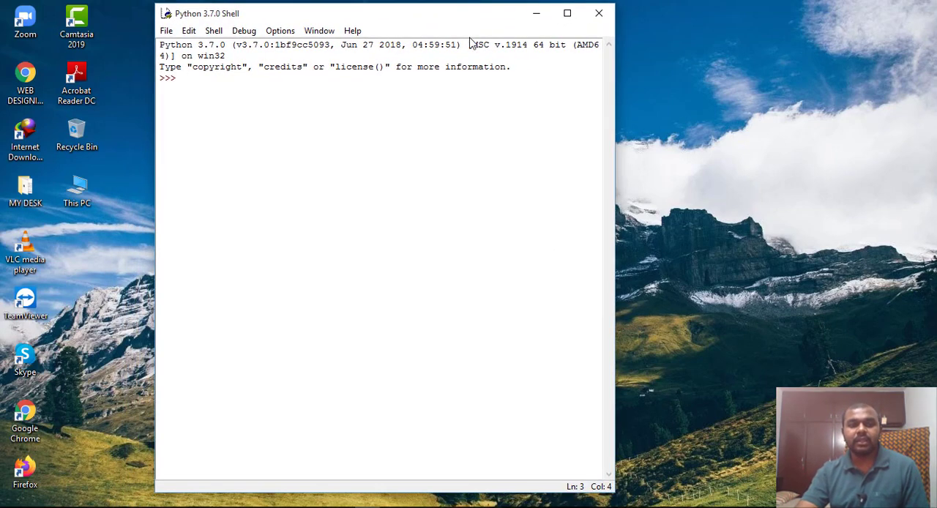
Execute print("hello world") at the Python shell prompt
text(print())
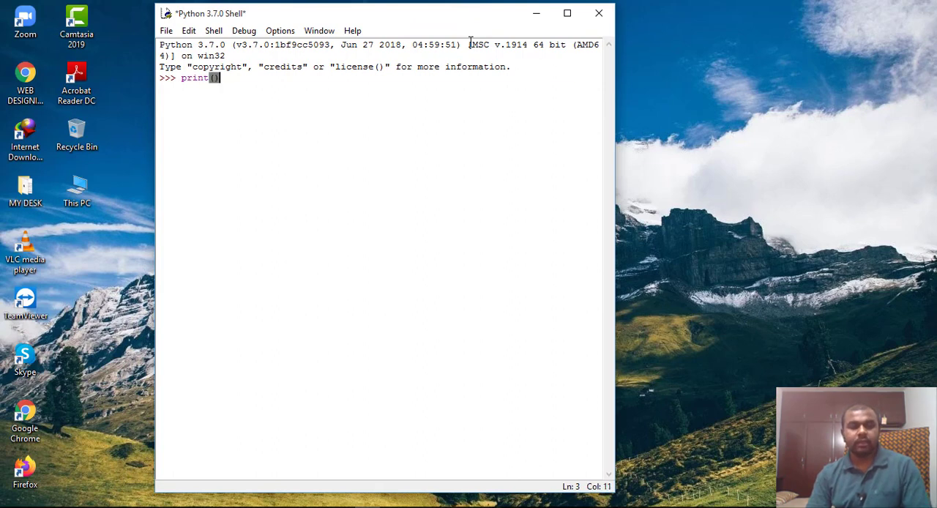
key(Left)
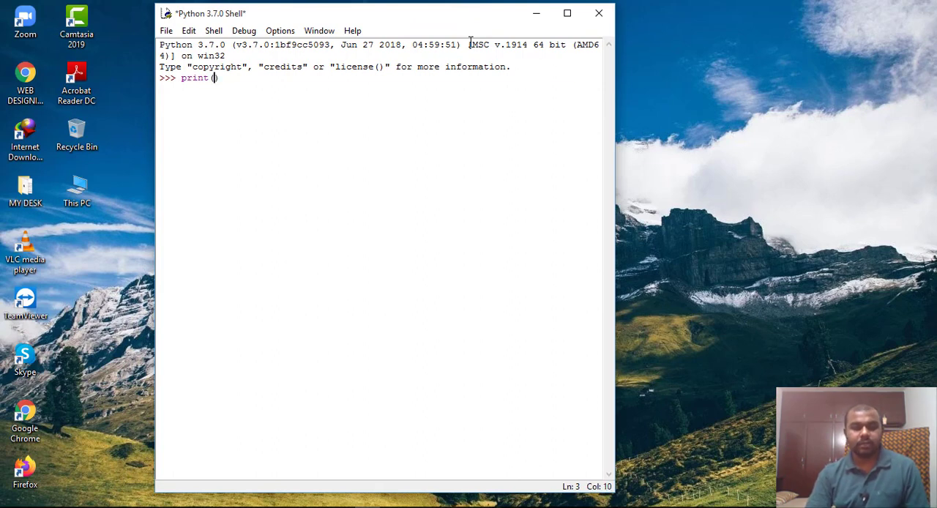
text(""hello worl)
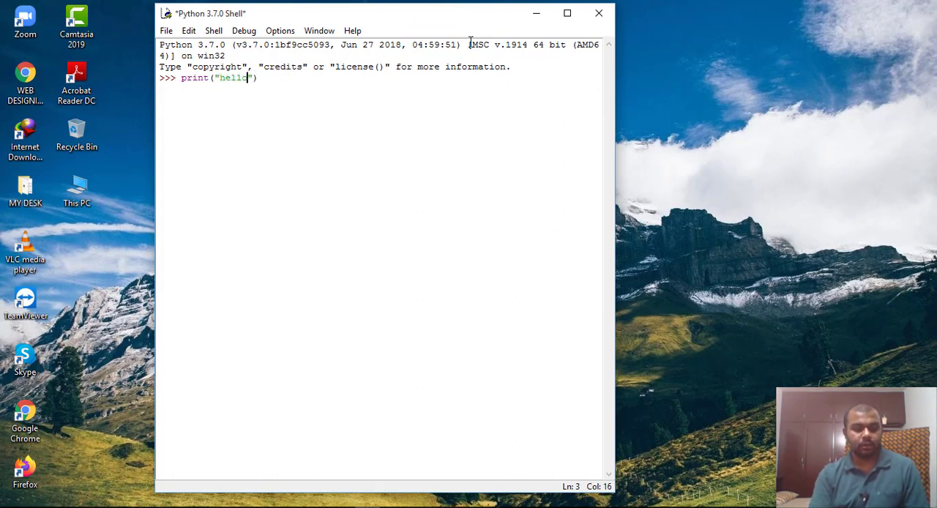
text(d)
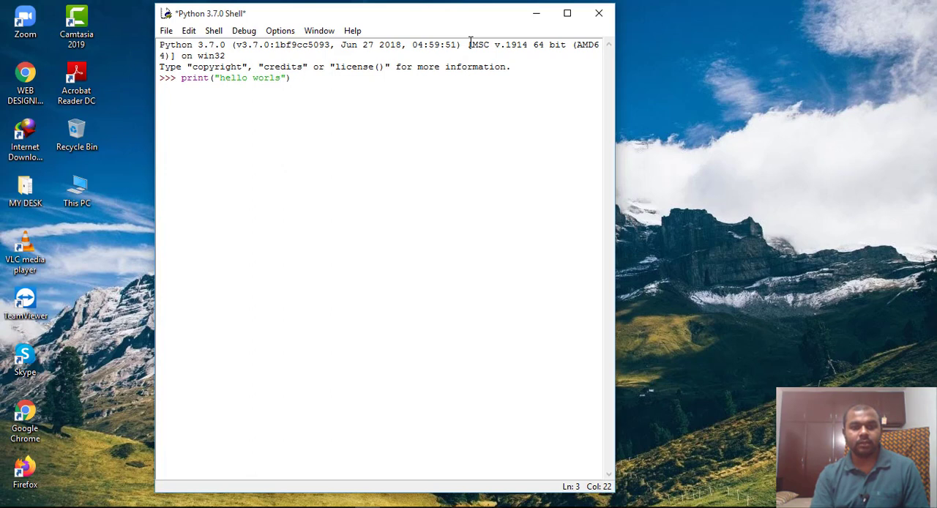
key(BackSpace)
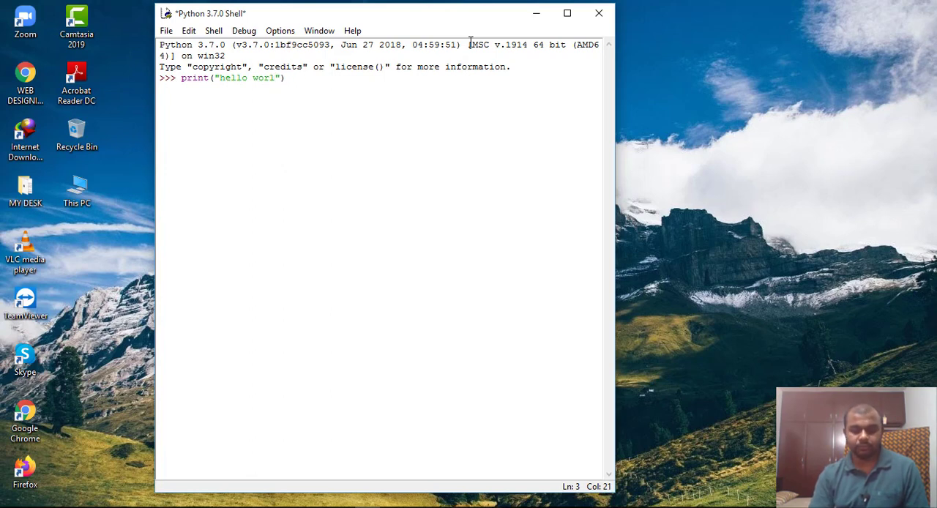
text(d)
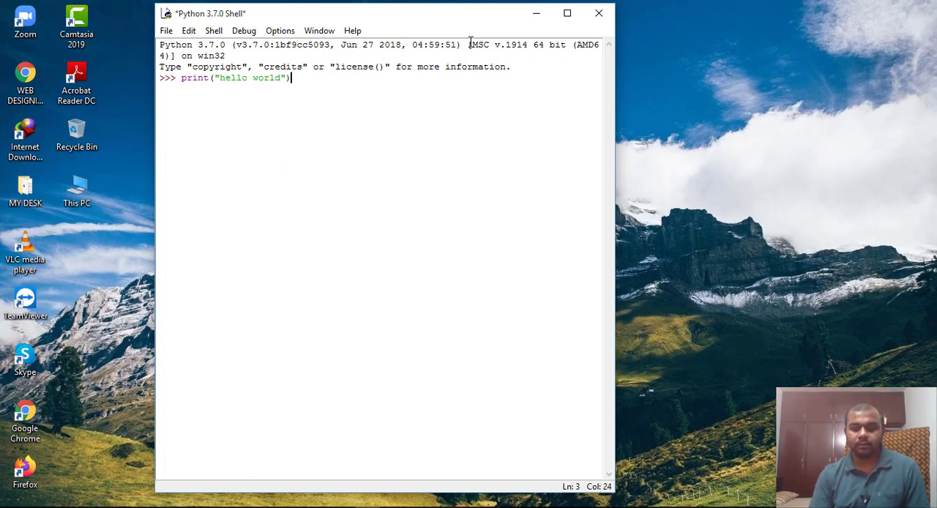
key(Return)
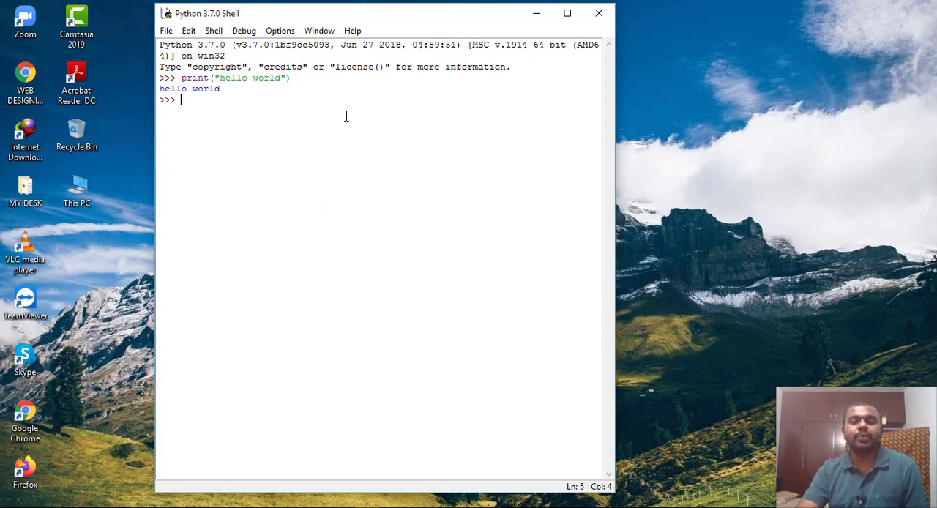
Create a new IDLE file containing the line print("WELCOME TO PYTHON PROGRAMMING")
click(167, 30)
click(197, 45)
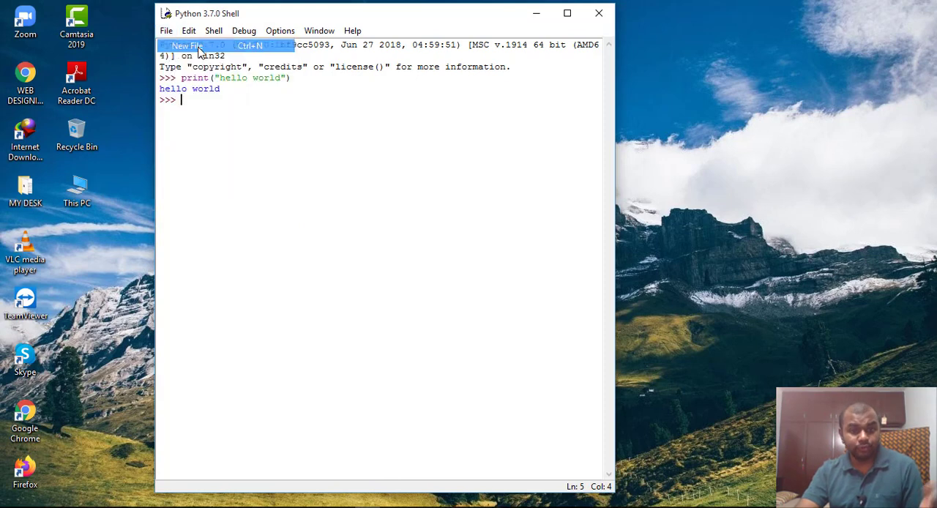
text(print)
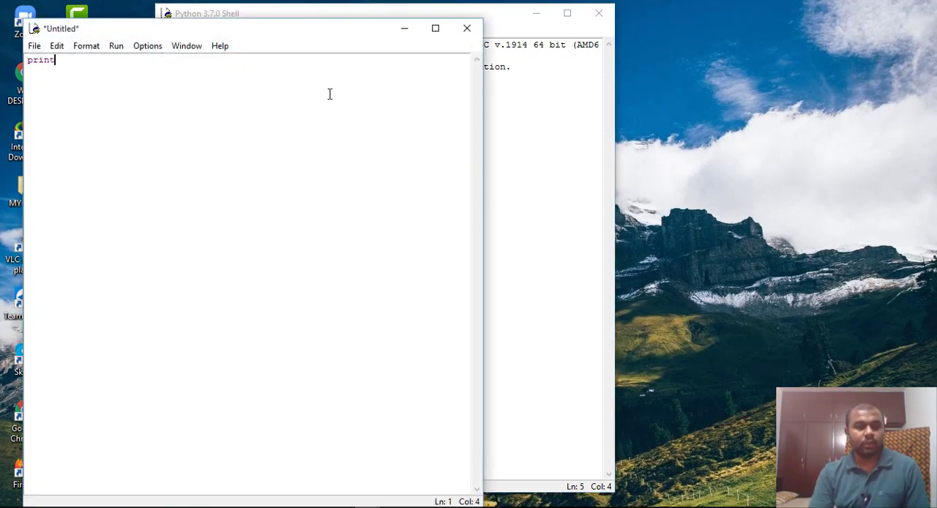
text(())
key(Left)
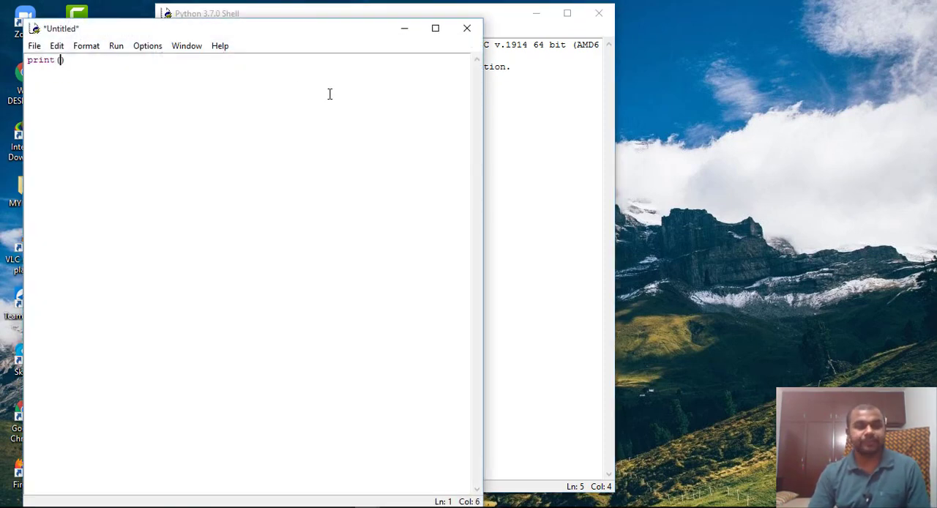
text("")
key(Left)
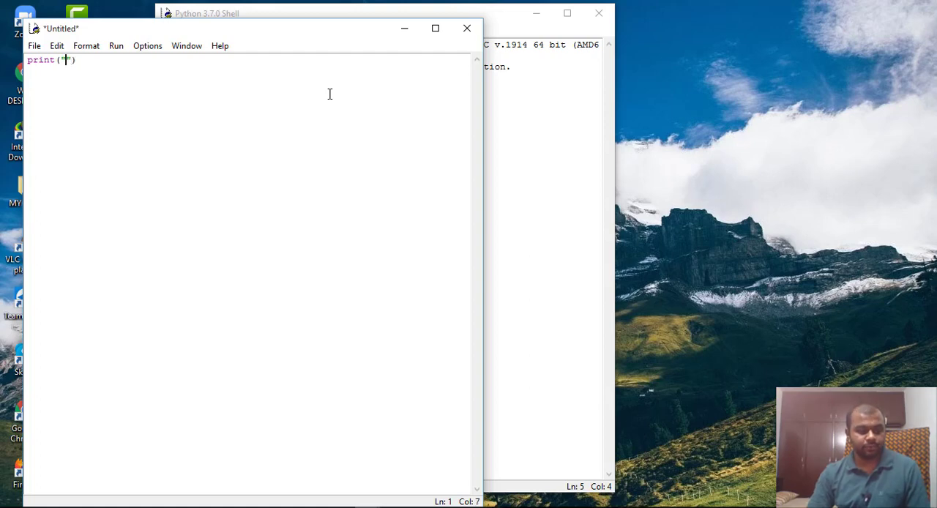
text(WELCOME T)
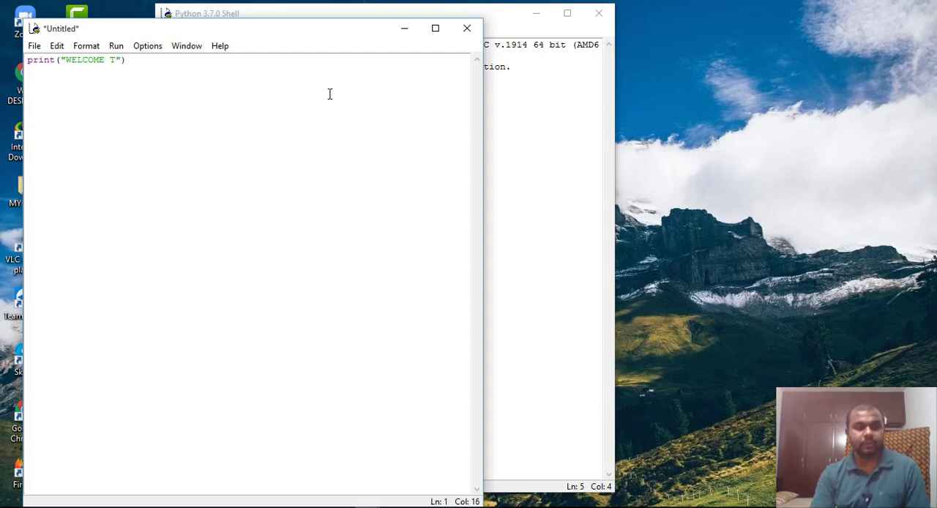
text(O  PYTHON )
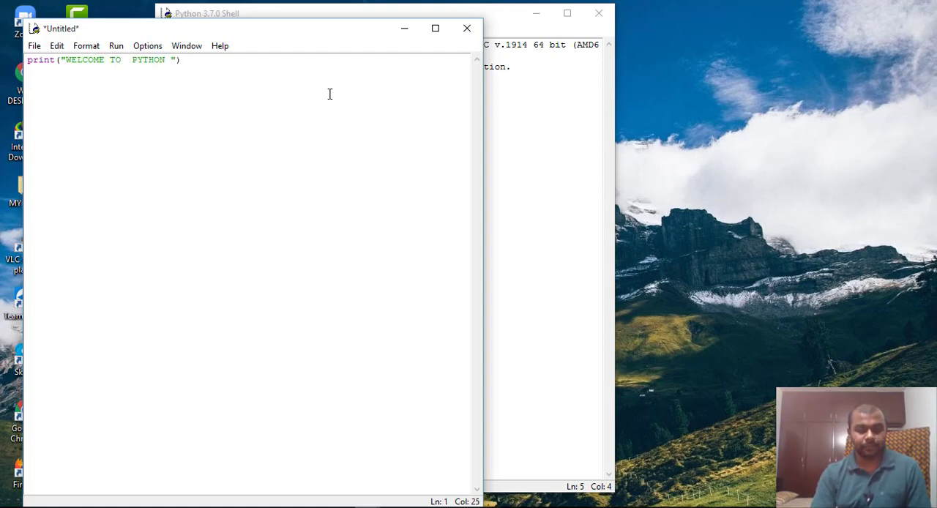
text( PROGRAM)
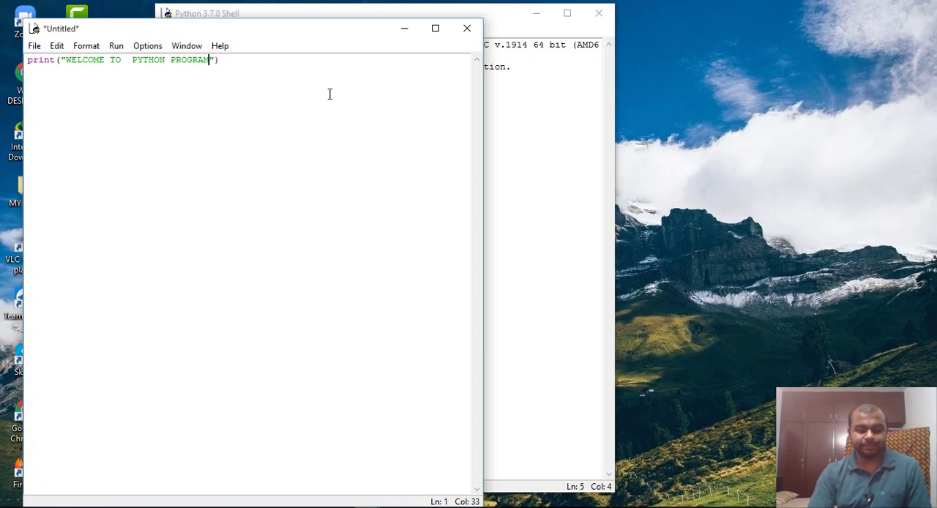
text(MING)
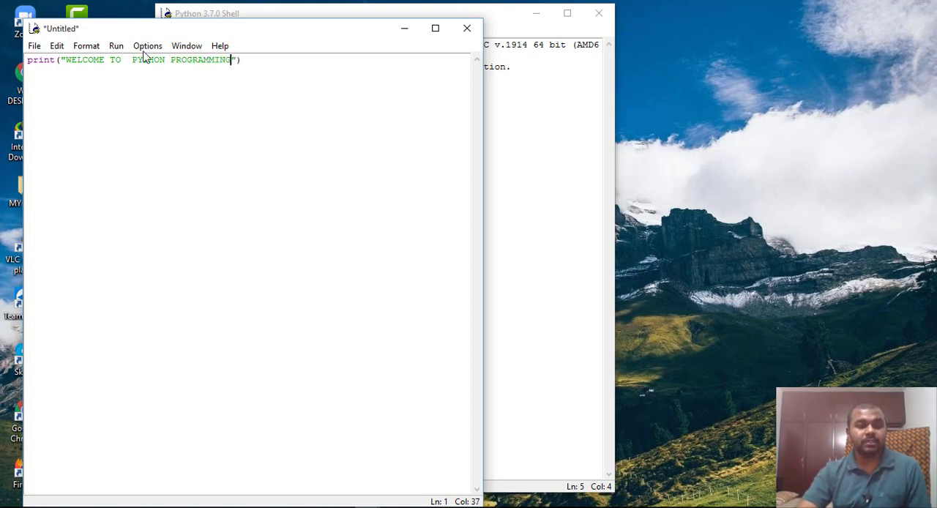
Save the new script to the Desktop as file1.py and run it as a module
click(34, 47)
click(62, 160)
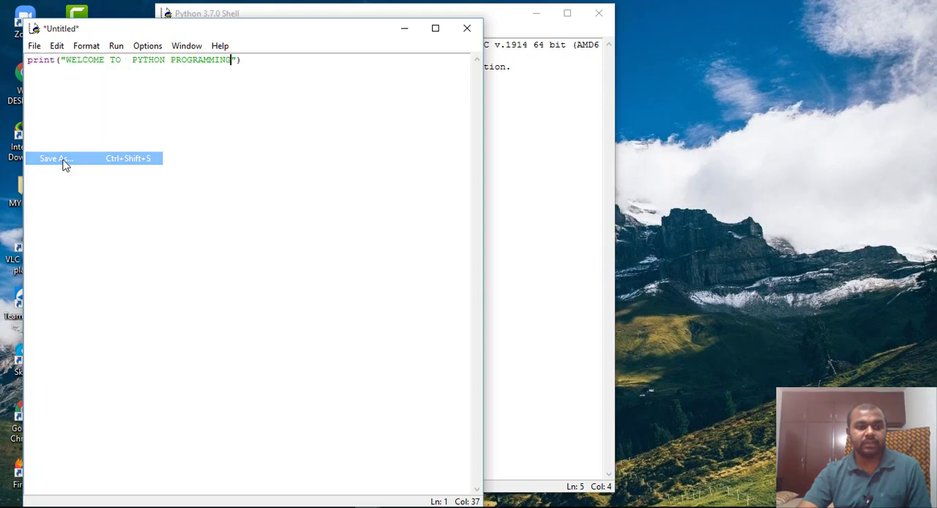
click(78, 151)
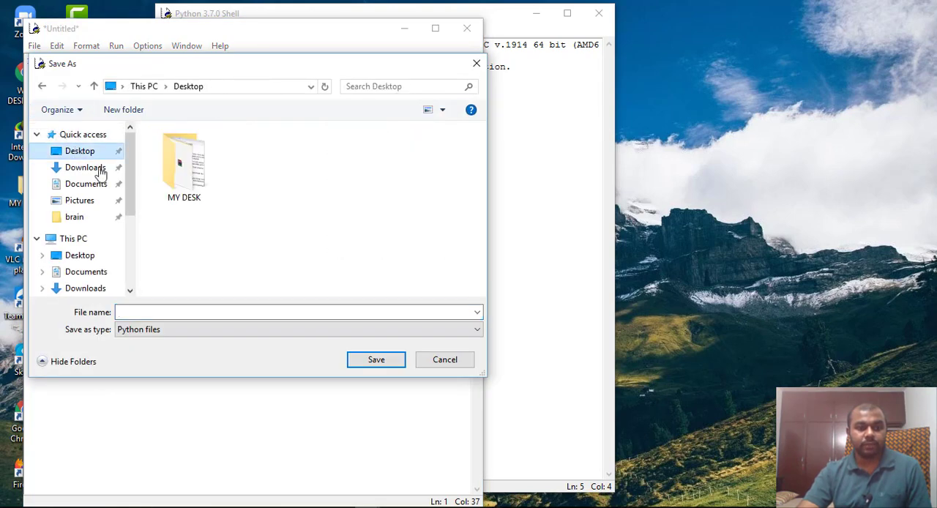
click(222, 312)
text(F)
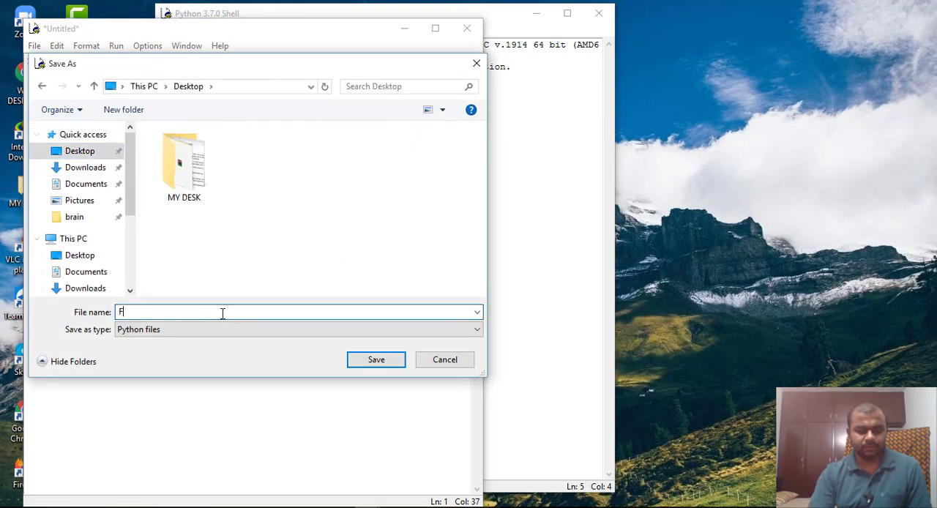
text(ILE)
key(BackSpace)
key(BackSpace)
key(BackSpace)
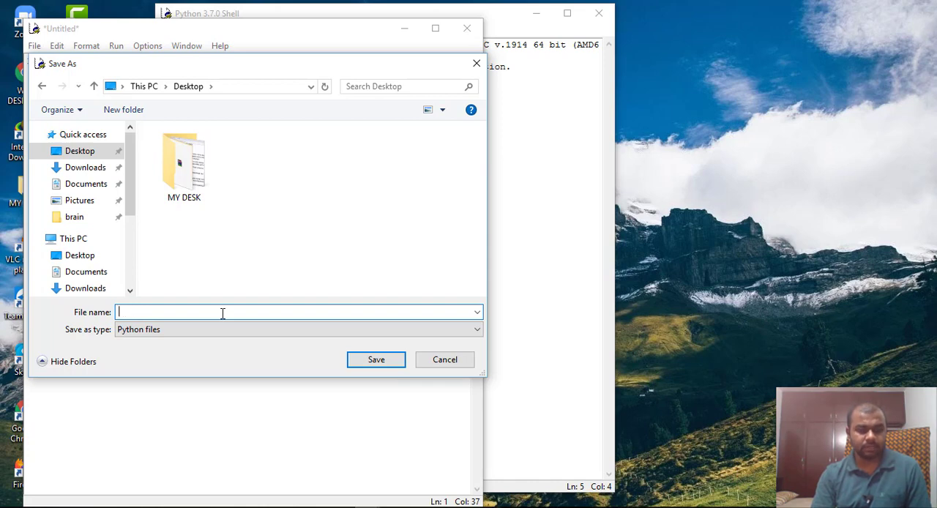
text(ile1)
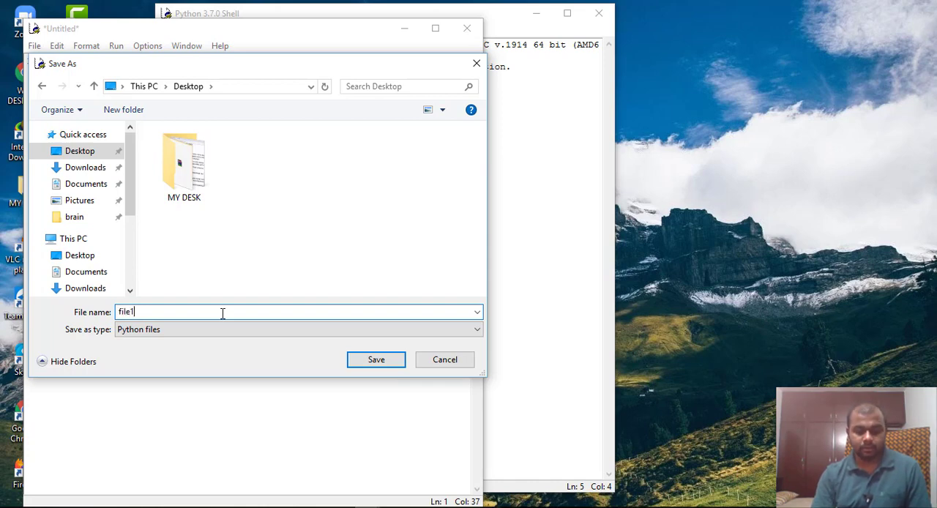
text(.py)
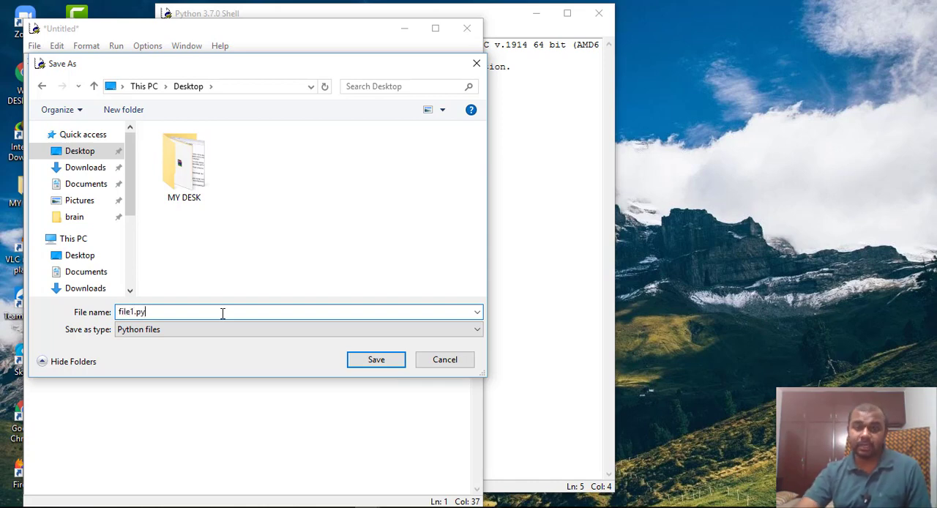
click(384, 365)
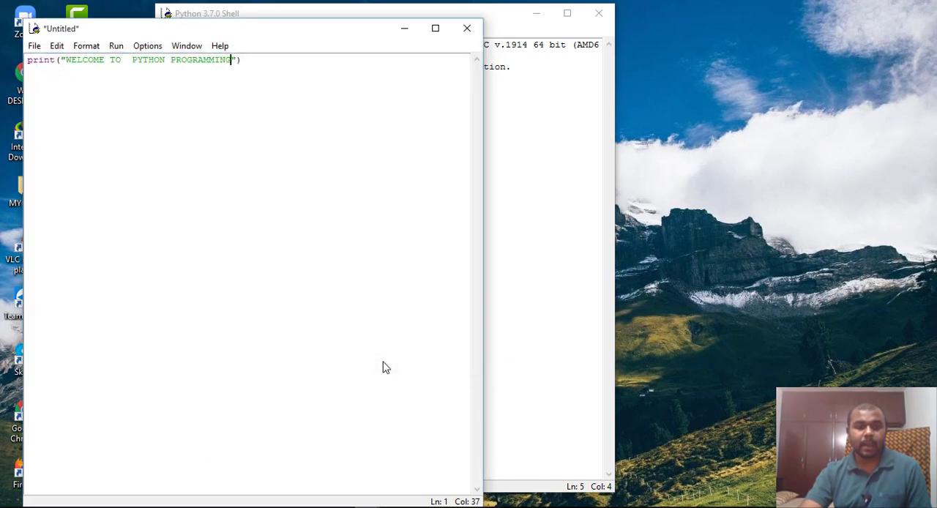
click(118, 46)
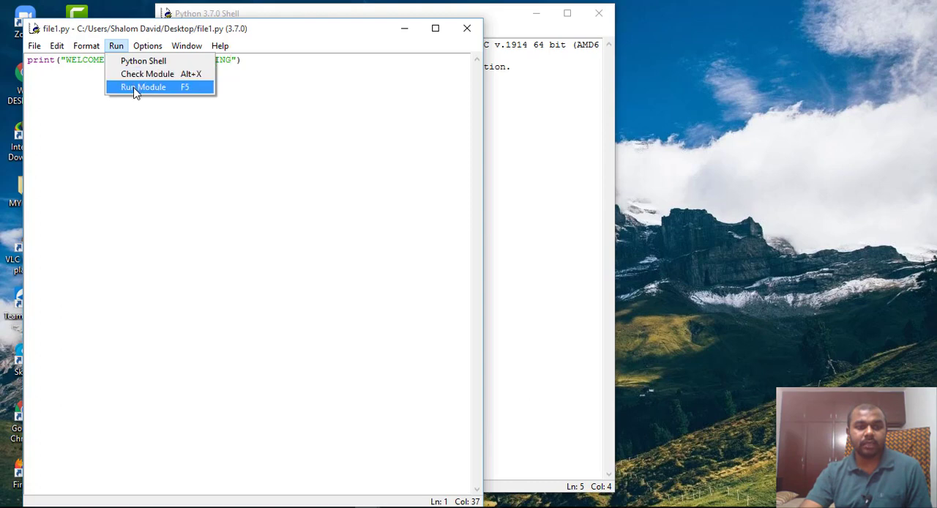
click(139, 87)
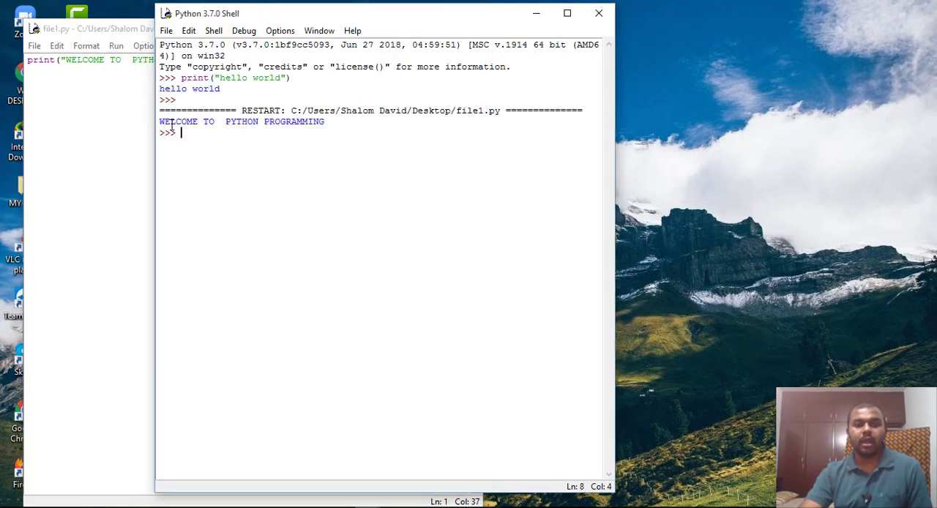